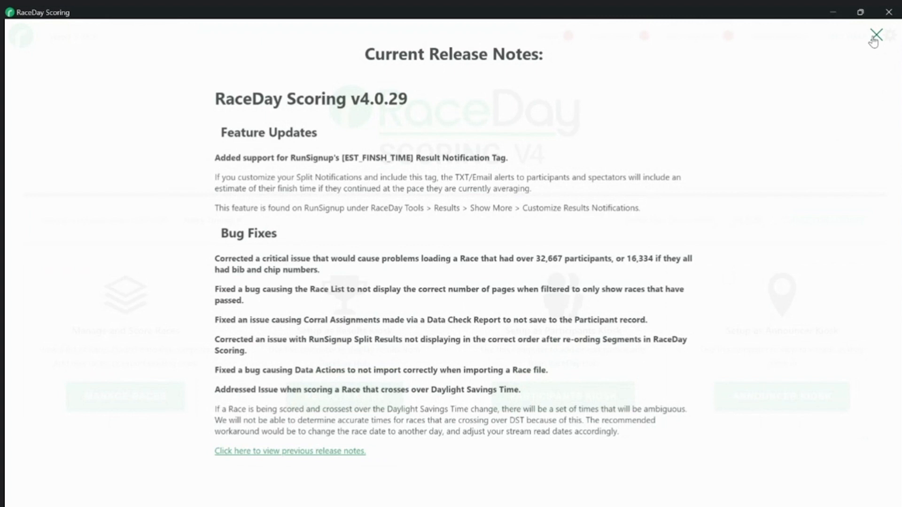
Close the Release Notes and go to Manage Races to see the races loaded on this computer
{"action": "left_click", "coordinate": [872, 40]}
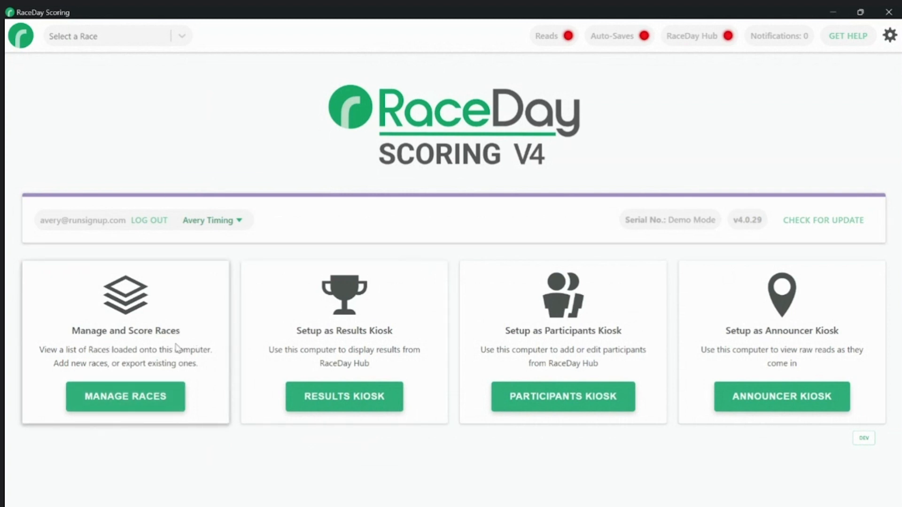
{"action": "left_click", "coordinate": [135, 396]}
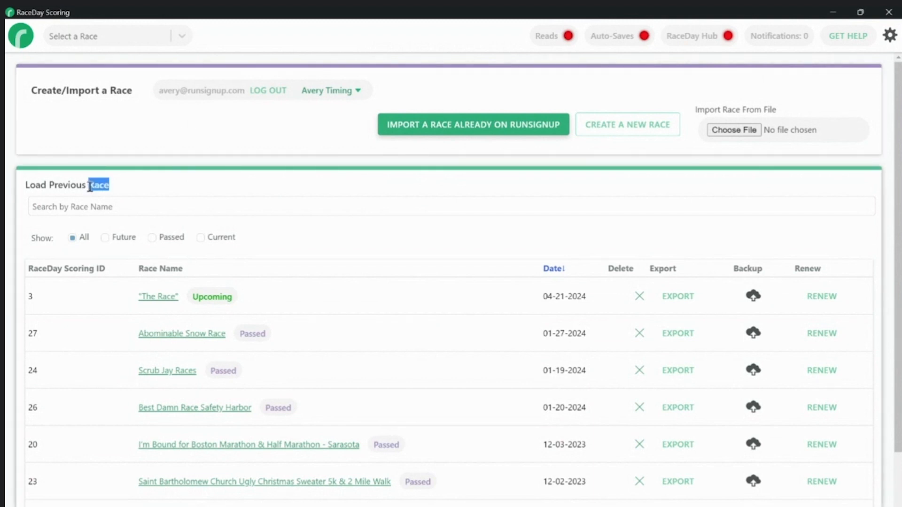
{"action": "triple_click", "coordinate": [91, 187]}
{"action": "left_click", "coordinate": [99, 185]}
{"action": "scroll", "coordinate": [185, 196], "scroll_direction": "down", "scroll_amount": 3}
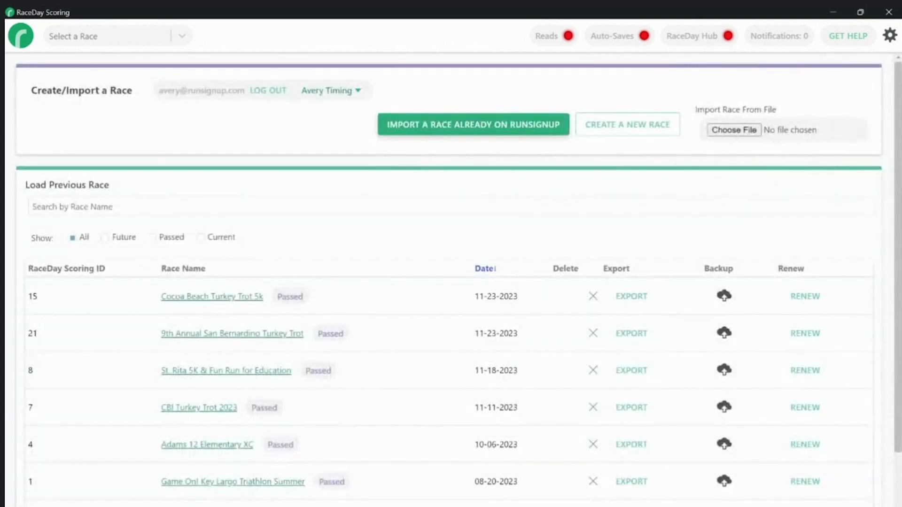
{"action": "scroll", "coordinate": [451, 282], "scroll_direction": "down", "scroll_amount": 3}
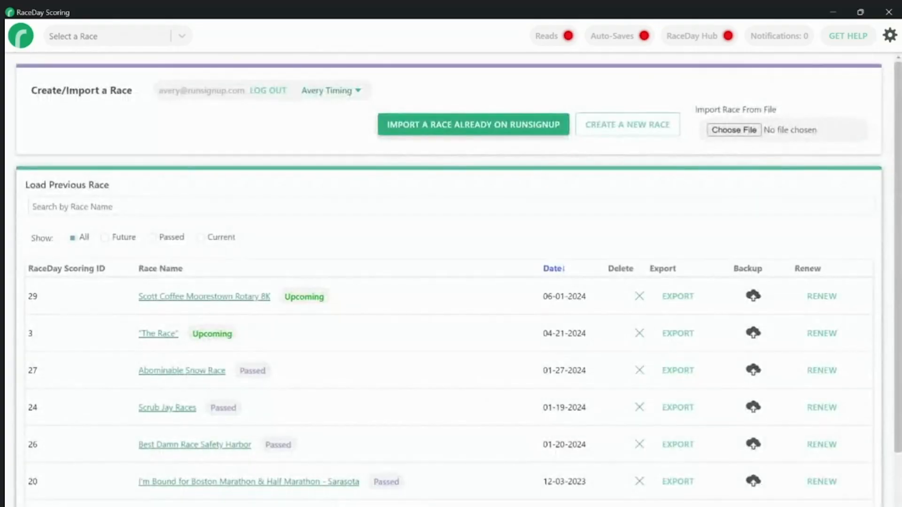
{"action": "scroll", "coordinate": [342, 434], "scroll_direction": "down", "scroll_amount": 3}
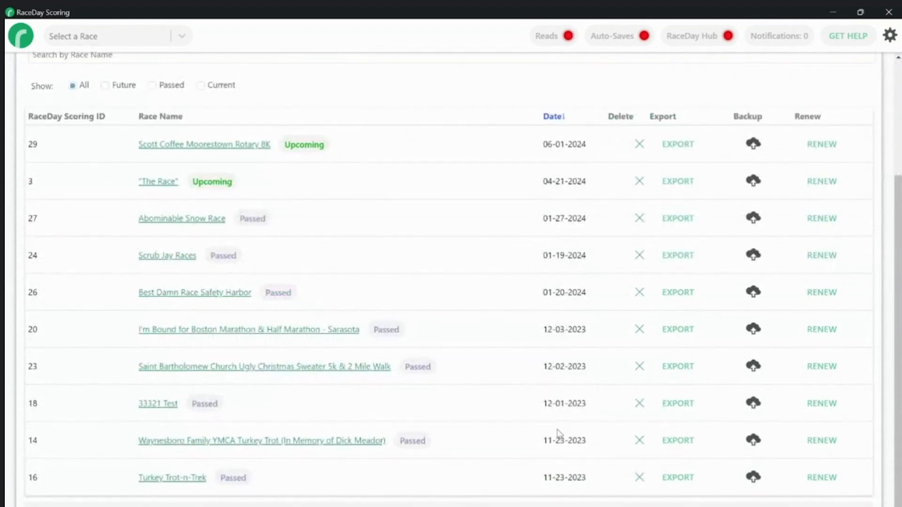
Begin importing a race already on RunSignup, showing Search Settings dated 02/01/2024 to 02/01/2025
{"action": "double_click", "coordinate": [575, 404]}
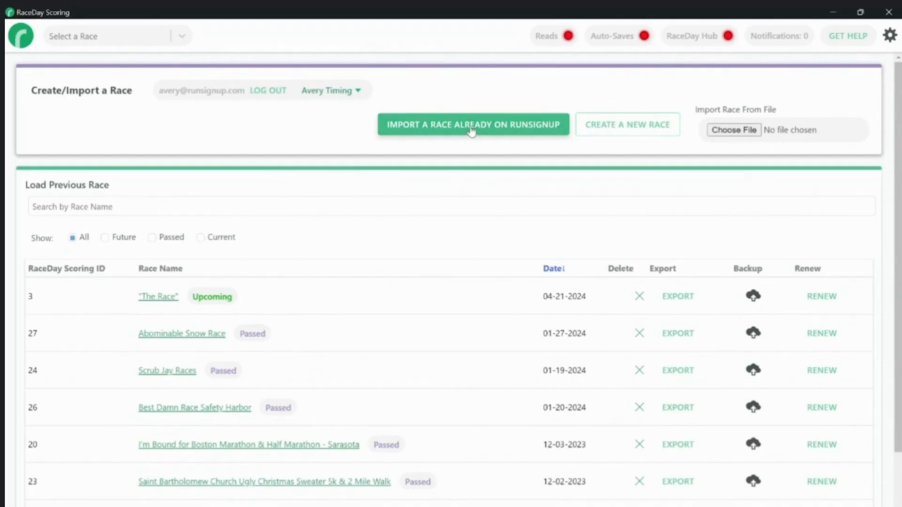
{"action": "left_click", "coordinate": [397, 137]}
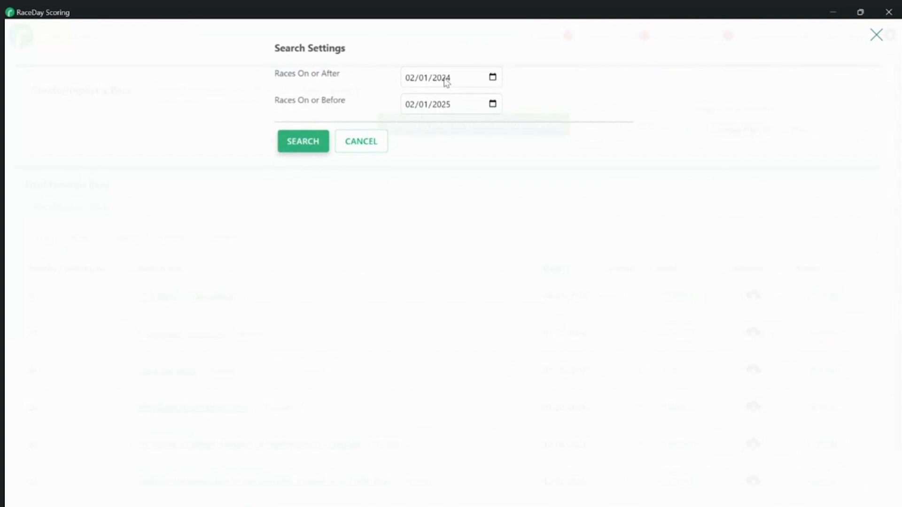
Search RunSignup with the default 02/01/2024–02/01/2025 range to list the account's races
{"action": "left_click", "coordinate": [312, 142]}
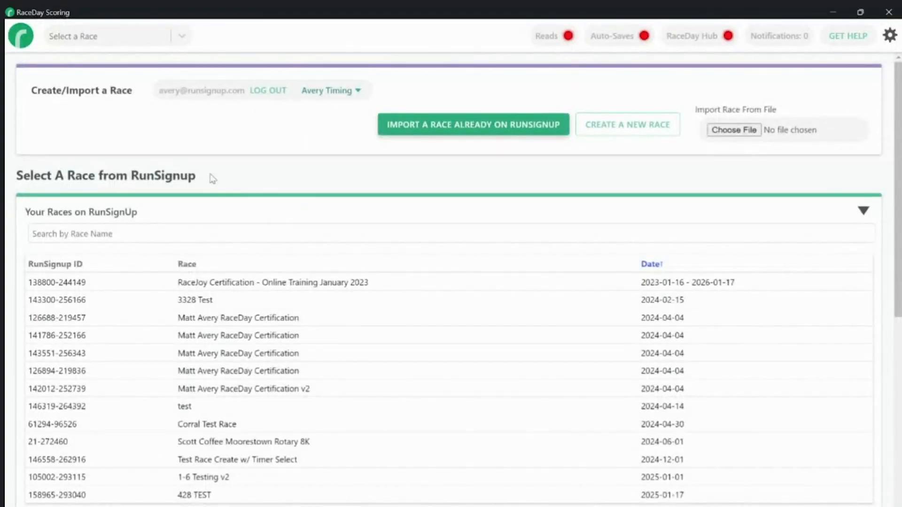
Import the Scott Coffee Moorestown Rotary 8K race as Race ID 29 and view its sync settings
{"action": "scroll", "coordinate": [161, 177], "scroll_direction": "down", "scroll_amount": 1}
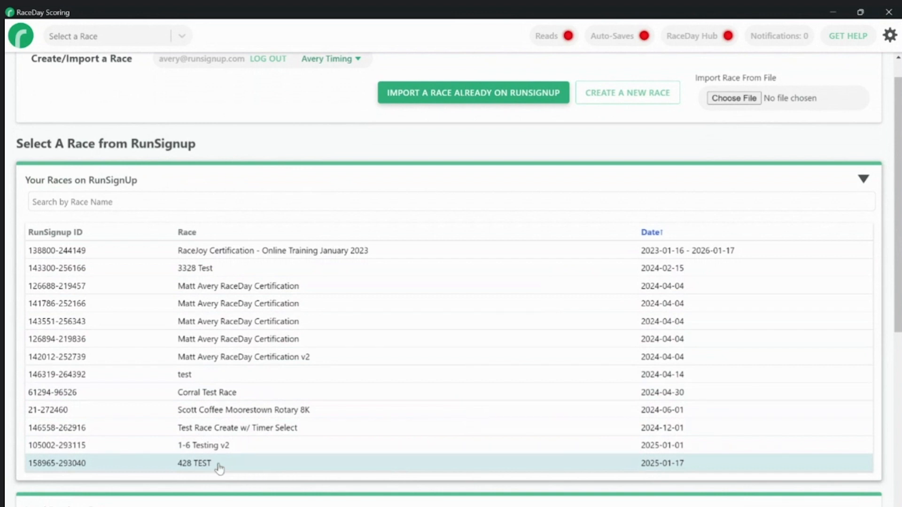
{"action": "left_click", "coordinate": [293, 410]}
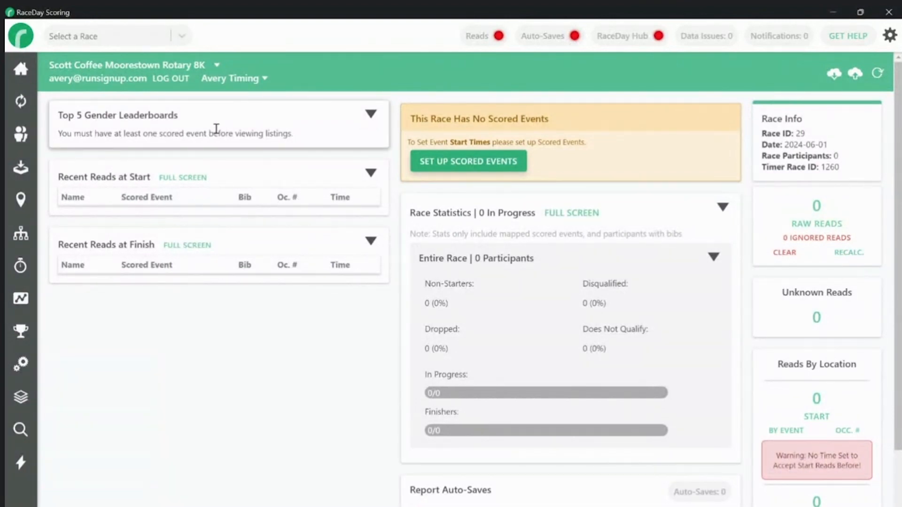
{"action": "left_click", "coordinate": [23, 101]}
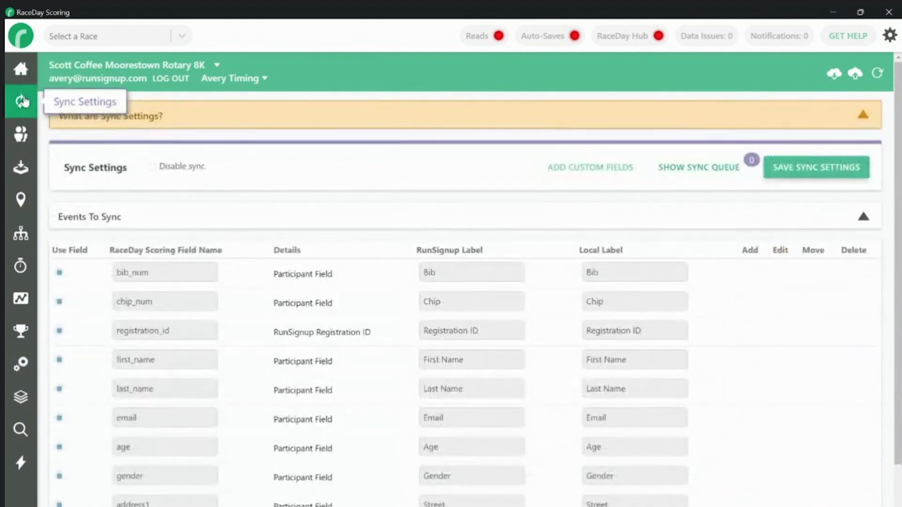
Save sync settings, force a RunSignup sync, and list the 10 participants across In Person 8K and One Mile
{"action": "left_click", "coordinate": [857, 171]}
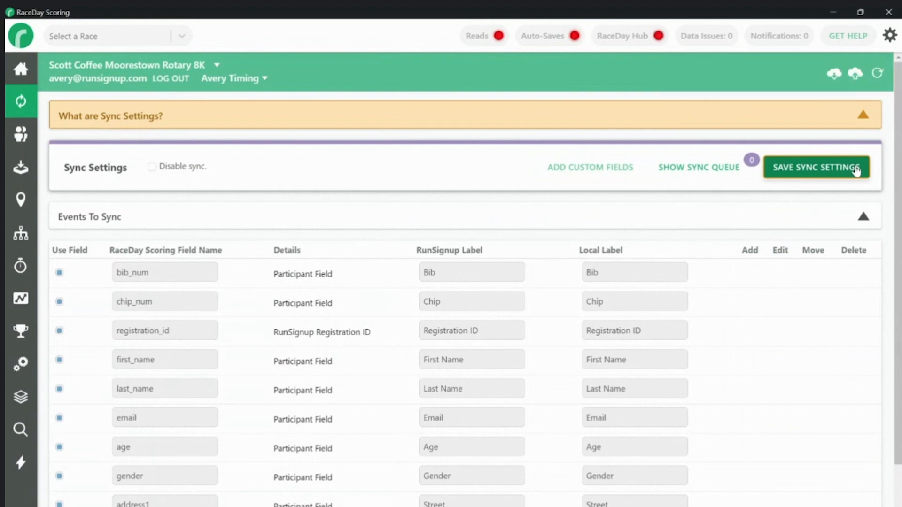
{"action": "left_click", "coordinate": [880, 74]}
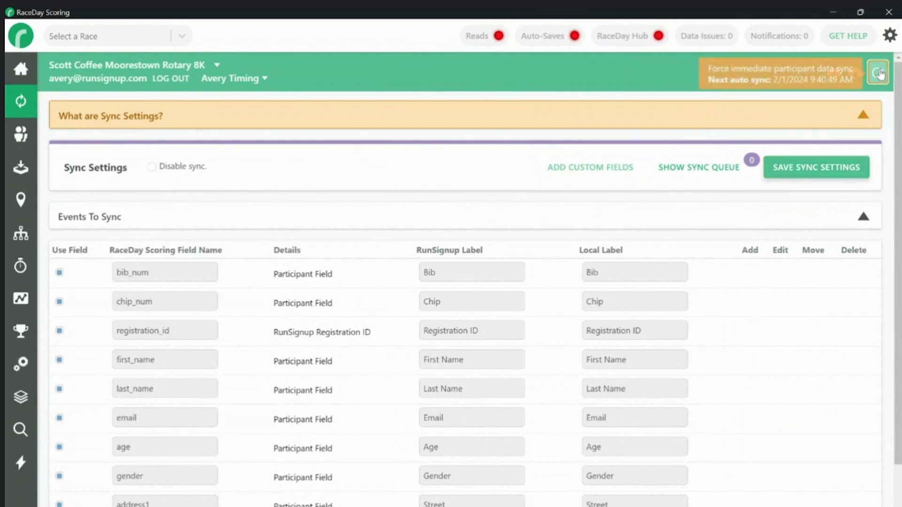
{"action": "left_click", "coordinate": [20, 134]}
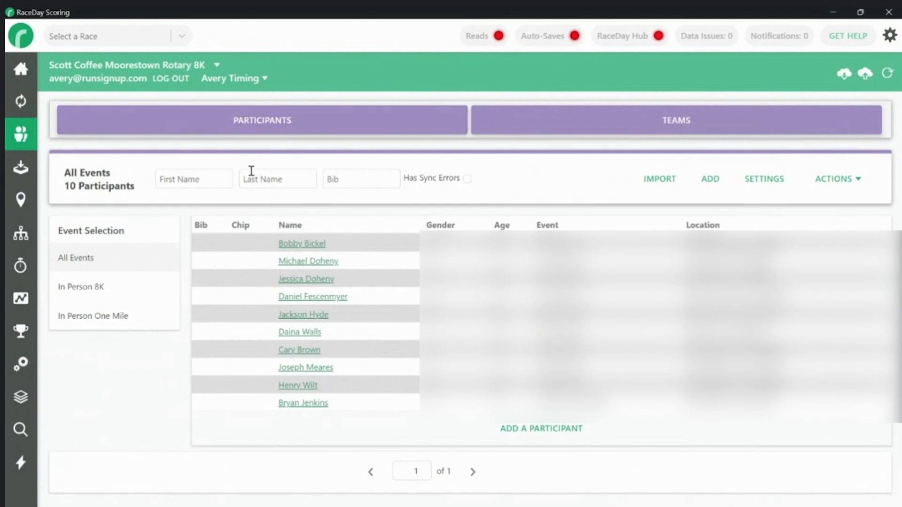
{"action": "left_click", "coordinate": [134, 69]}
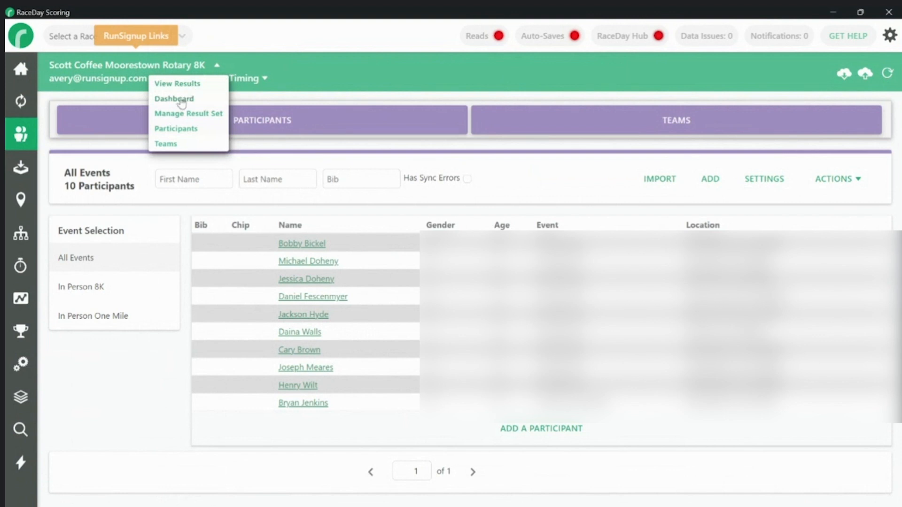
{"action": "left_click", "coordinate": [179, 132]}
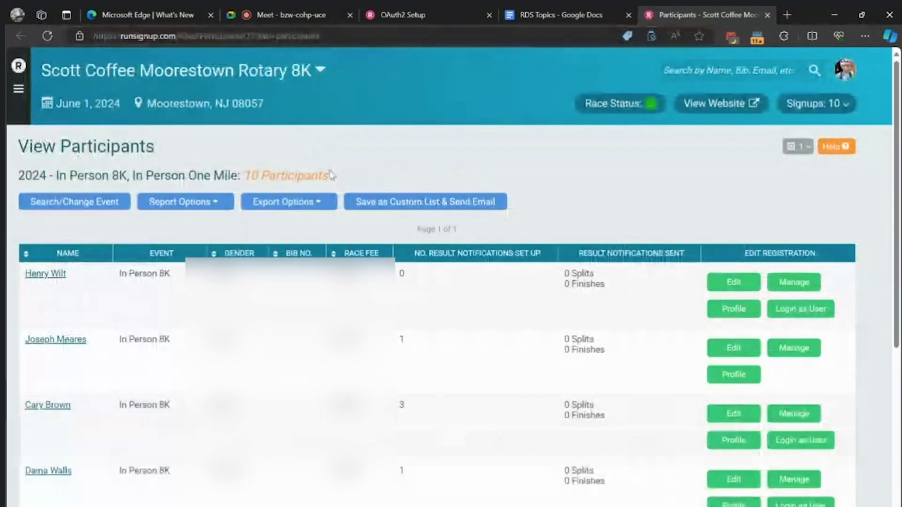
{"action": "left_click_drag", "start_coordinate": [330, 172], "coordinate": [257, 175]}
{"action": "double_click", "coordinate": [253, 158]}
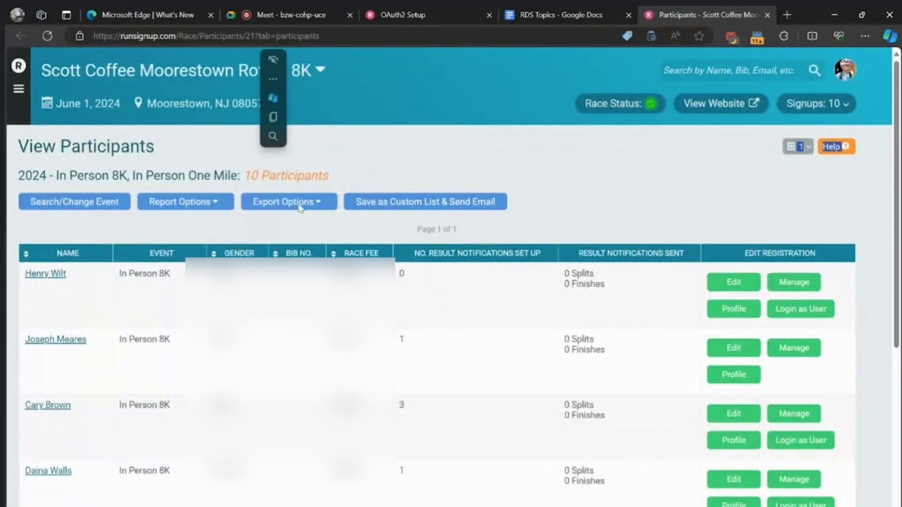
{"action": "scroll", "coordinate": [300, 208], "scroll_direction": "down", "scroll_amount": 4}
{"action": "left_click", "coordinate": [451, 505]}
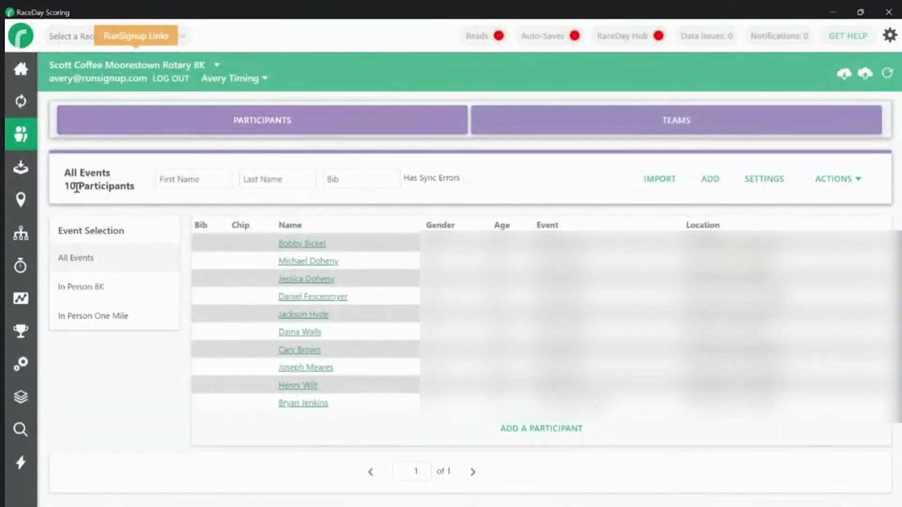
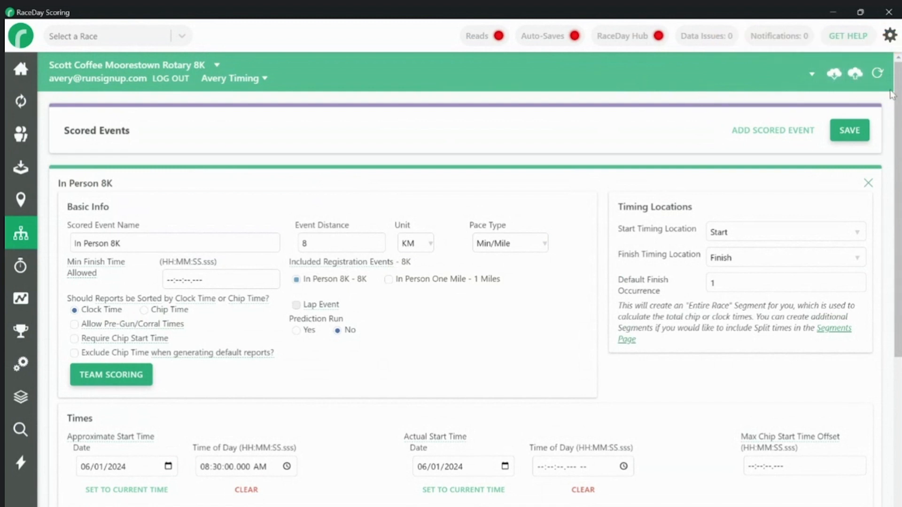
Send a full cloud backup of the race named 'Final Pre-Race Scoring Setup' to RunSignup
{"action": "left_click", "coordinate": [861, 82]}
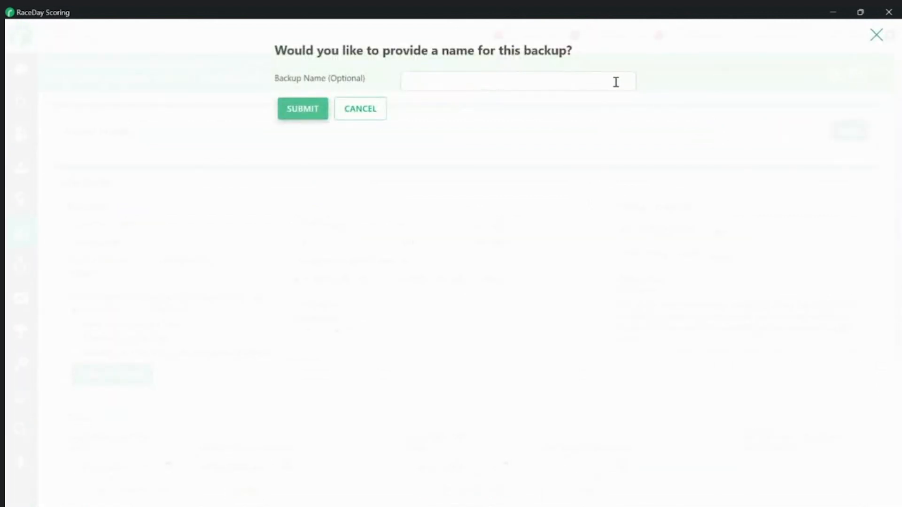
{"action": "left_click", "coordinate": [616, 82]}
{"action": "type", "text": "Final Pre-R"}
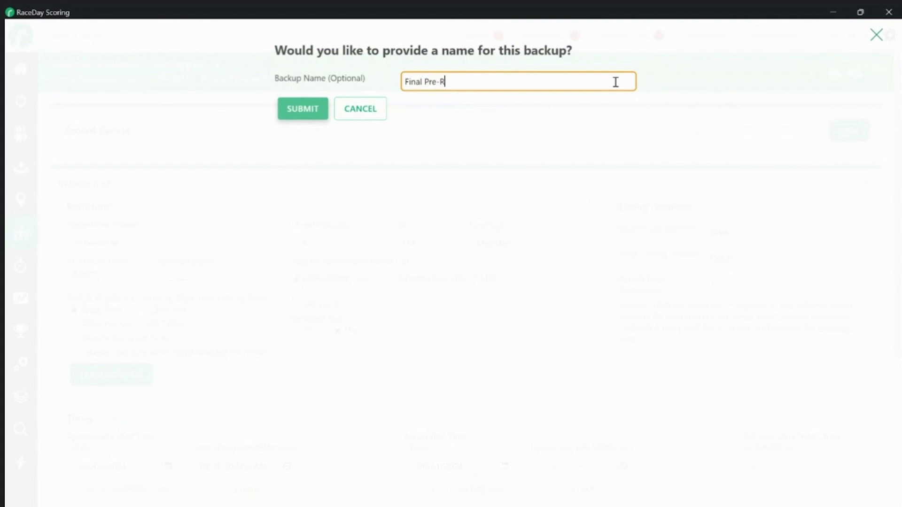
{"action": "type", "text": "ace Scoring Setup"}
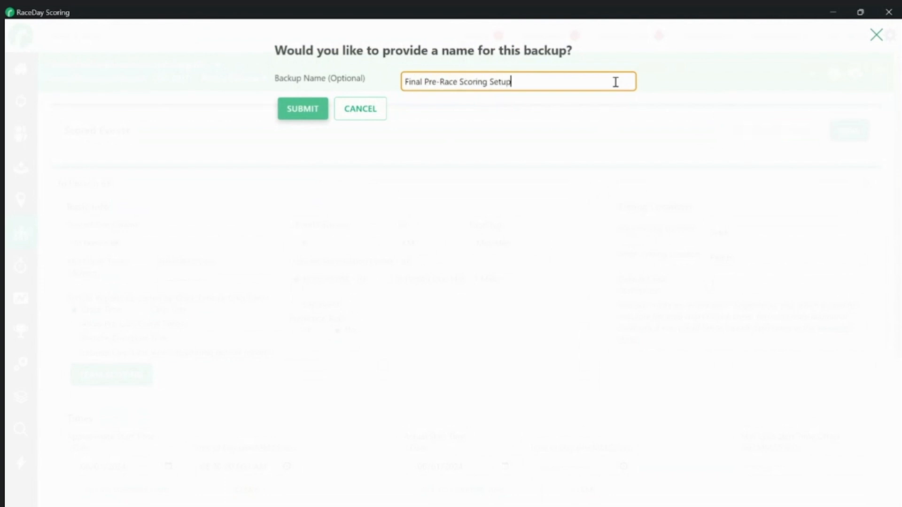
{"action": "left_click", "coordinate": [303, 108]}
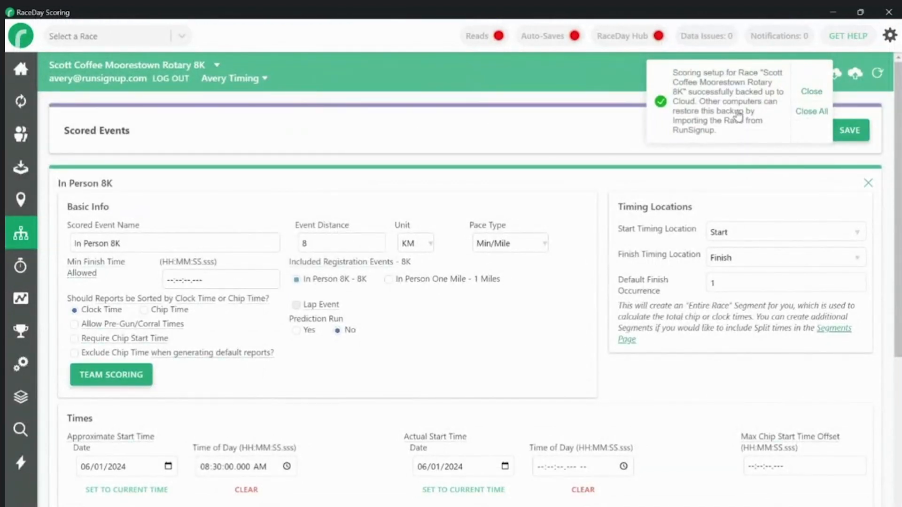
{"action": "left_click", "coordinate": [810, 112]}
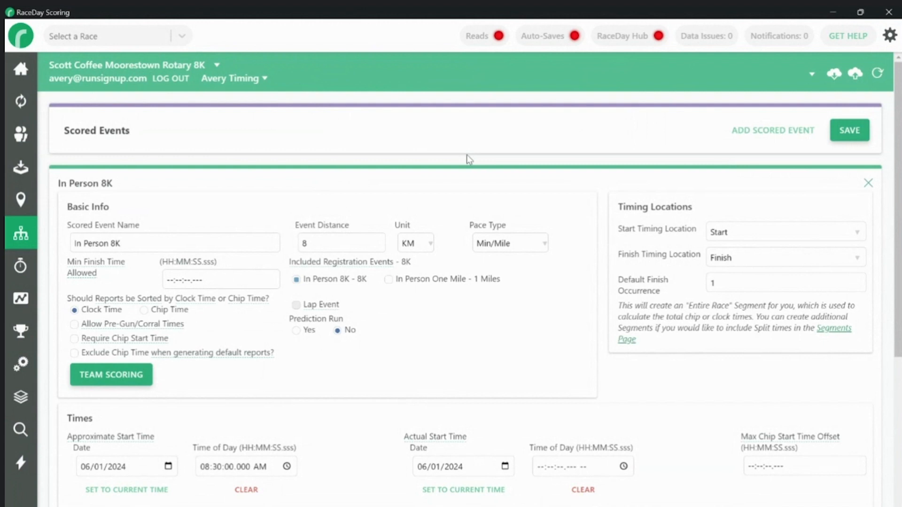
Return home without another backup, open Manage Races, and start deleting Scott Coffee Moorestown Rotary 8K
{"action": "left_click", "coordinate": [20, 66]}
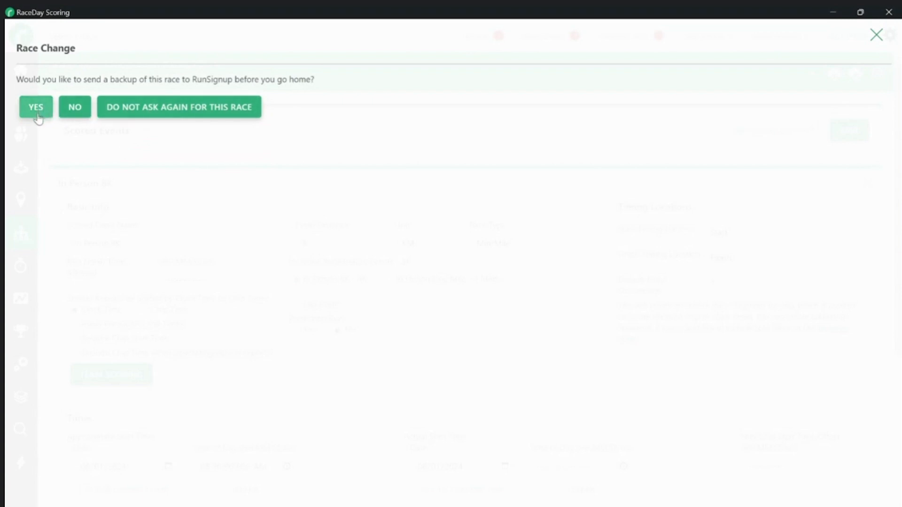
{"action": "left_click", "coordinate": [72, 109]}
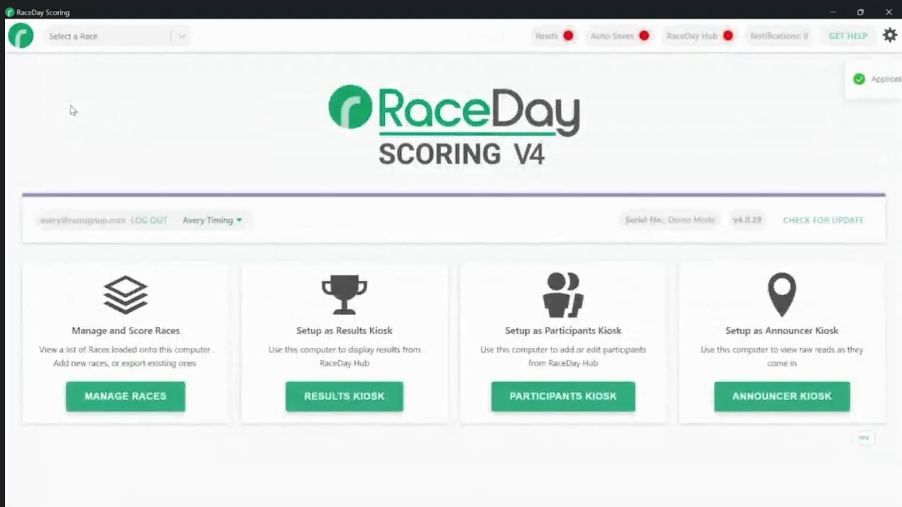
{"action": "left_click", "coordinate": [155, 404]}
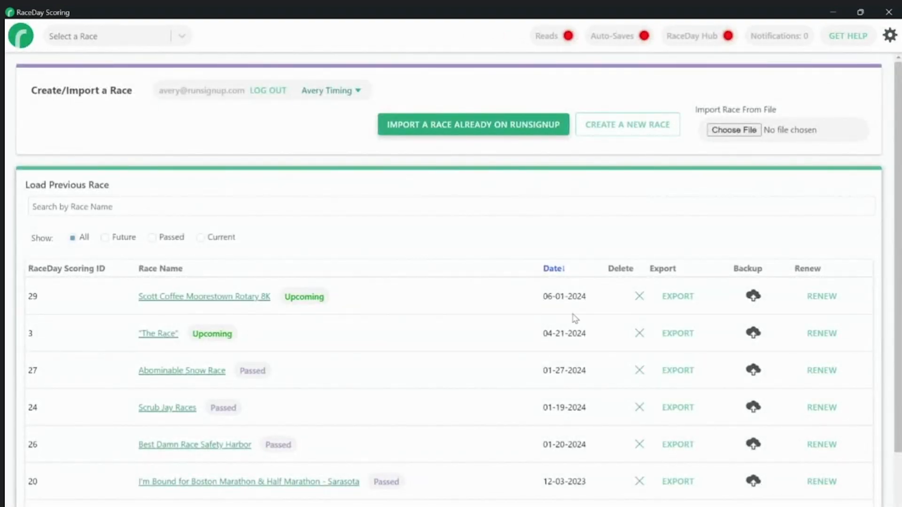
{"action": "left_click", "coordinate": [640, 297]}
Confirm the local race deletion, then search RunSignup and select Scott Coffee Moorestown Rotary 8K's backups
{"action": "left_click", "coordinate": [292, 123]}
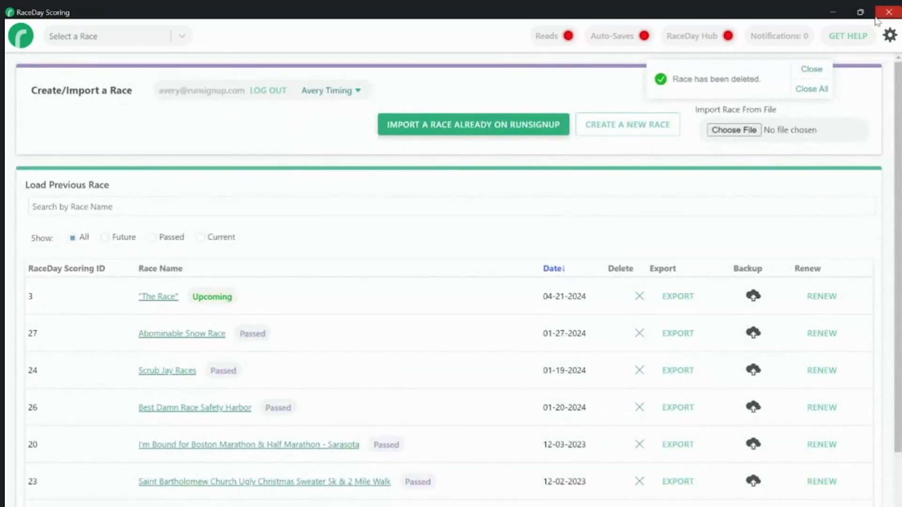
{"action": "left_click", "coordinate": [812, 89]}
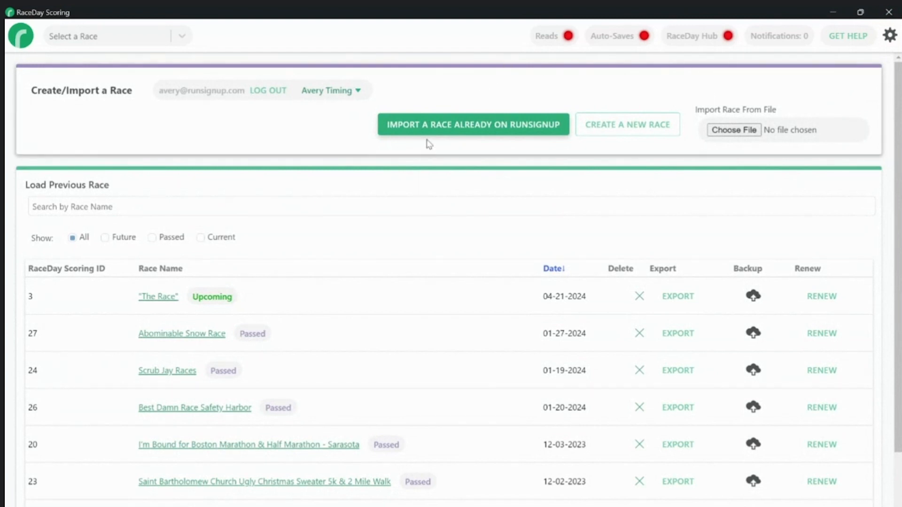
{"action": "left_click", "coordinate": [430, 125]}
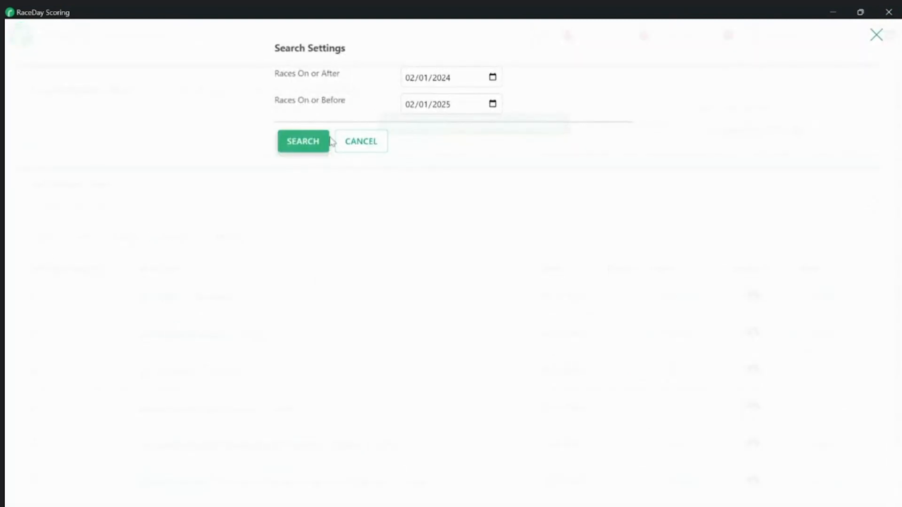
{"action": "left_click", "coordinate": [316, 143]}
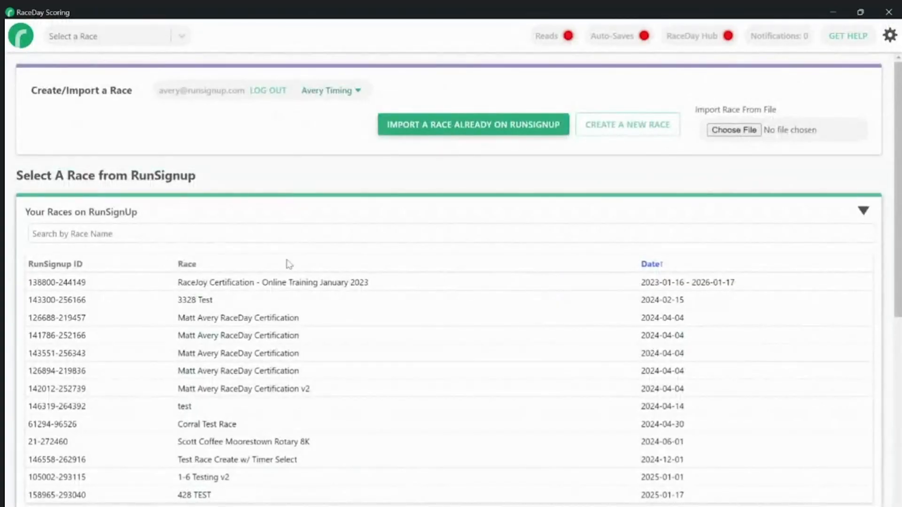
{"action": "left_click", "coordinate": [249, 446]}
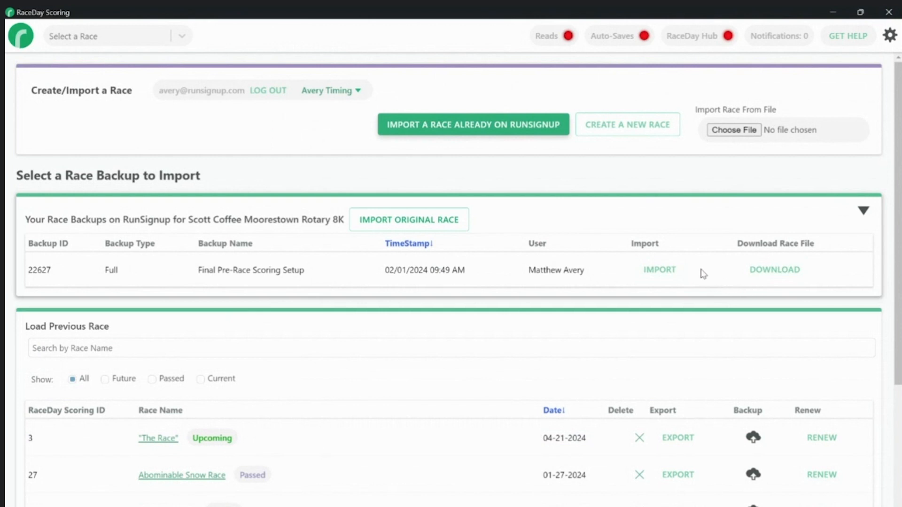
Import the Final Pre-Race Scoring Setup backup and view the restored In Person 8K scored event
{"action": "left_click", "coordinate": [670, 280]}
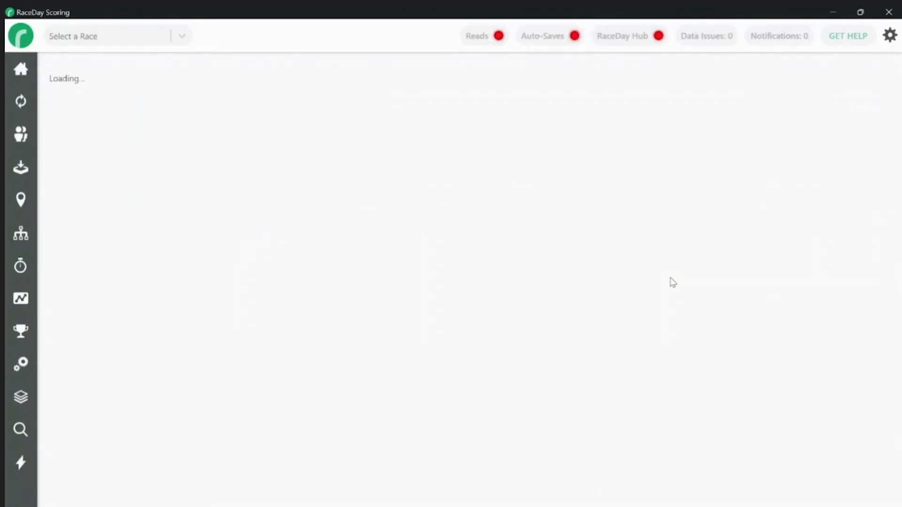
{"action": "left_click", "coordinate": [18, 235]}
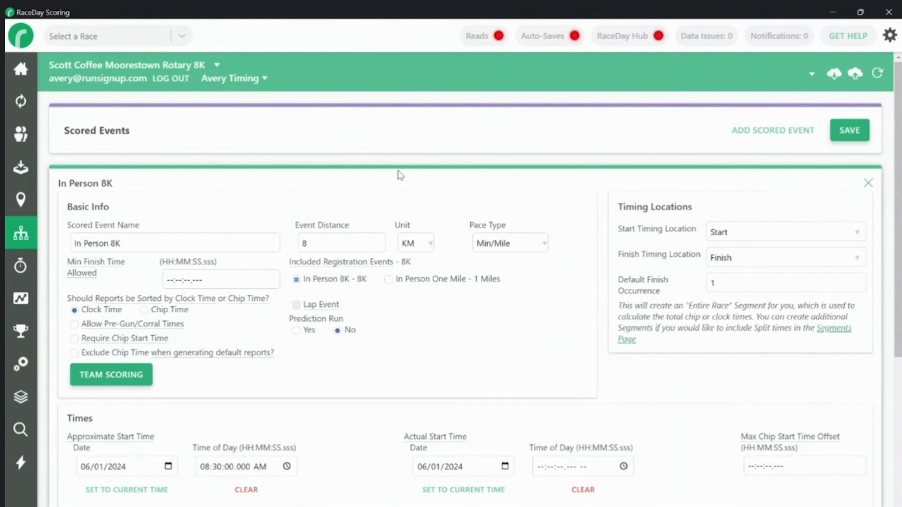
Submit a full cloud backup of the race with the backup name 'In Progress'
{"action": "left_click", "coordinate": [855, 75]}
{"action": "left_click", "coordinate": [445, 85]}
{"action": "type", "text": "In Progress"}
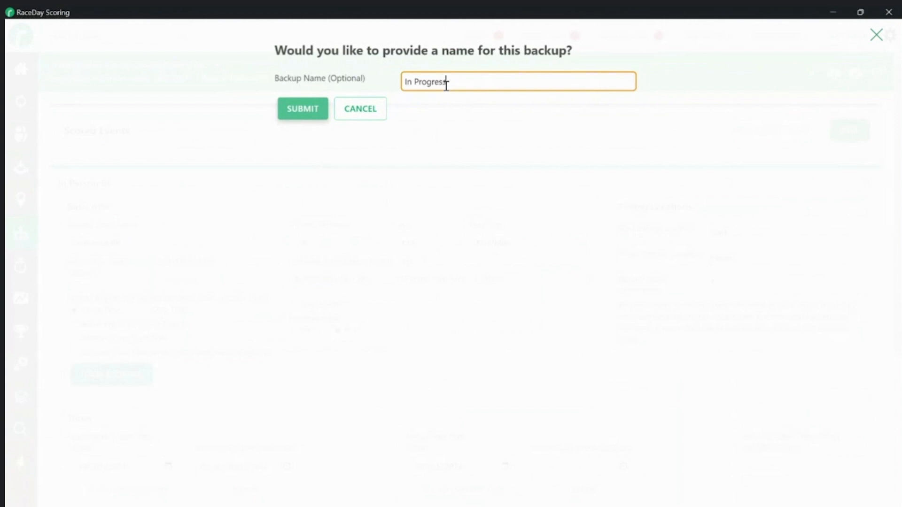
{"action": "left_click", "coordinate": [306, 108]}
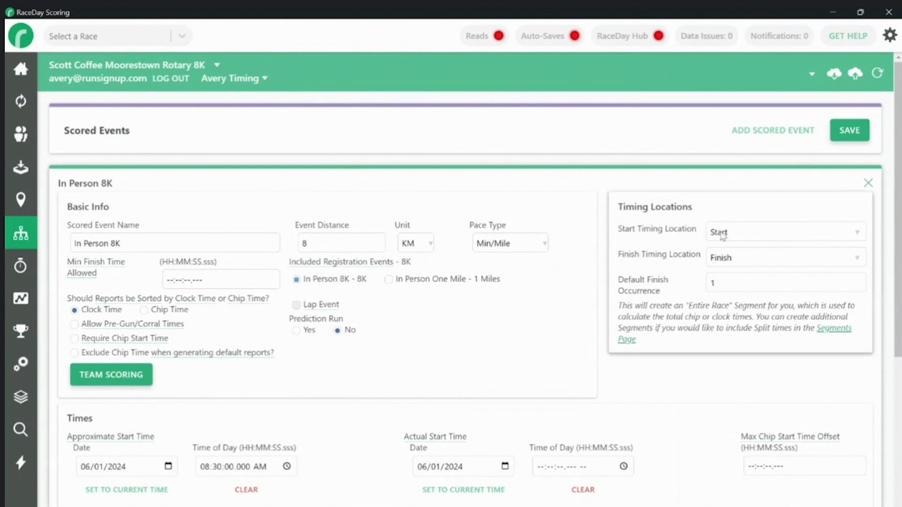
Fully import the newest In Progress backup, replacing all race data, and clear the success notices
{"action": "left_click", "coordinate": [835, 75]}
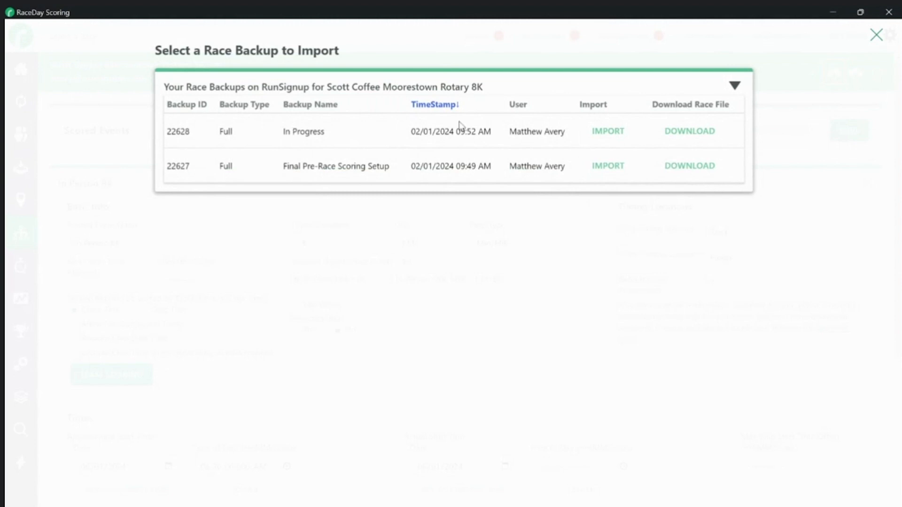
{"action": "left_click", "coordinate": [600, 134]}
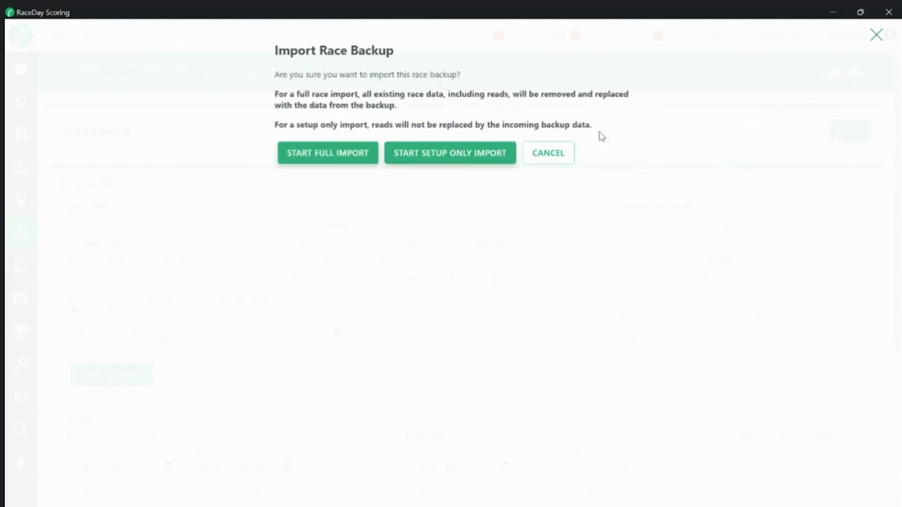
{"action": "left_click", "coordinate": [368, 162]}
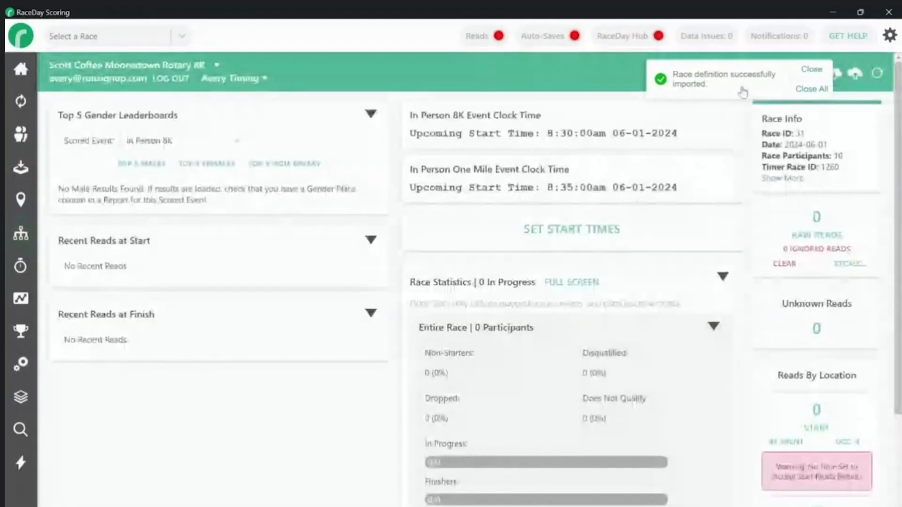
{"action": "left_click", "coordinate": [810, 89]}
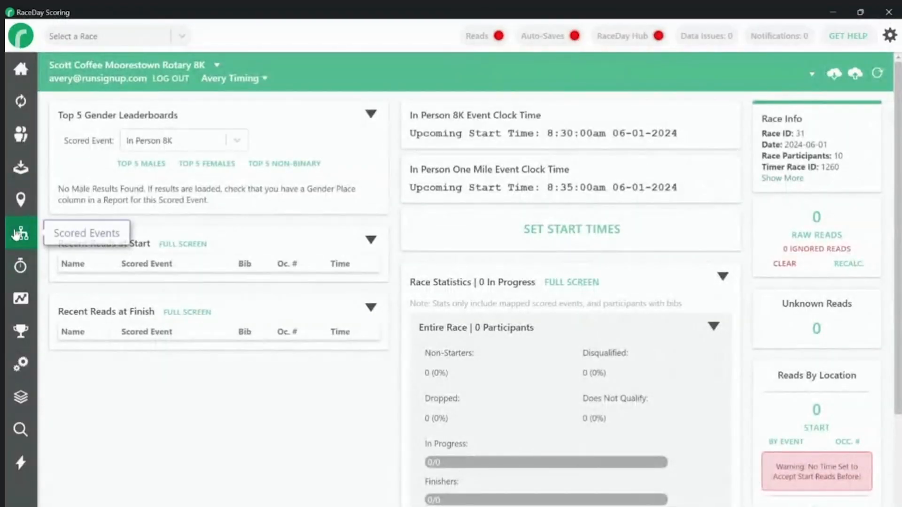
{"action": "left_click", "coordinate": [18, 234]}
Change the In Person 8K distance unit to Miles and save the scored event
{"action": "double_click", "coordinate": [317, 244]}
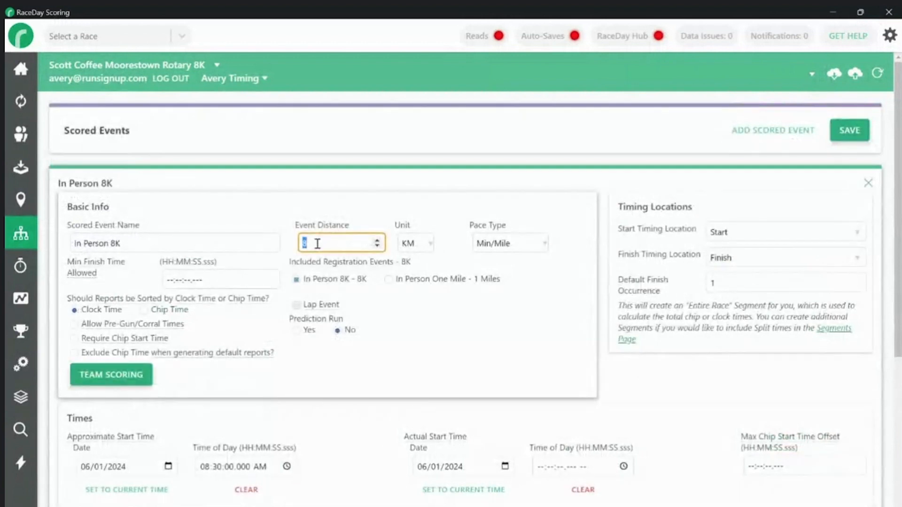
{"action": "left_click", "coordinate": [410, 245]}
{"action": "left_click", "coordinate": [411, 269]}
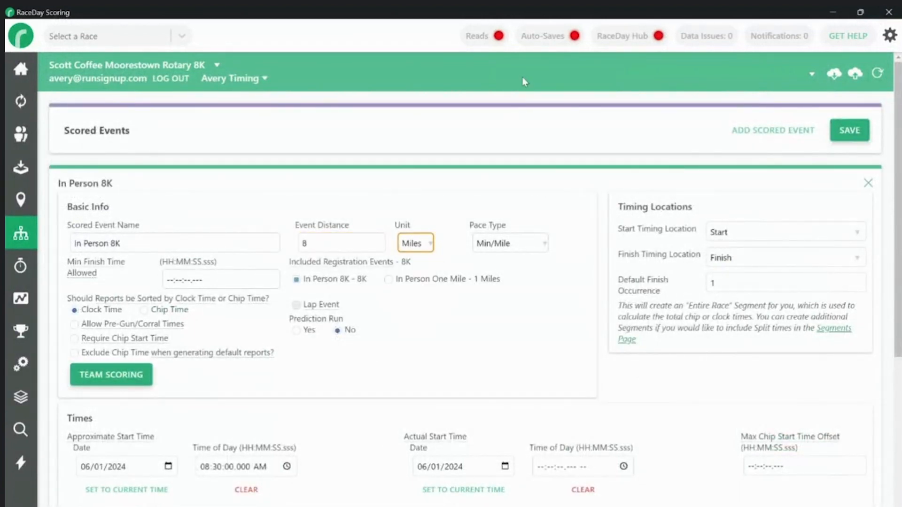
{"action": "left_click", "coordinate": [840, 136]}
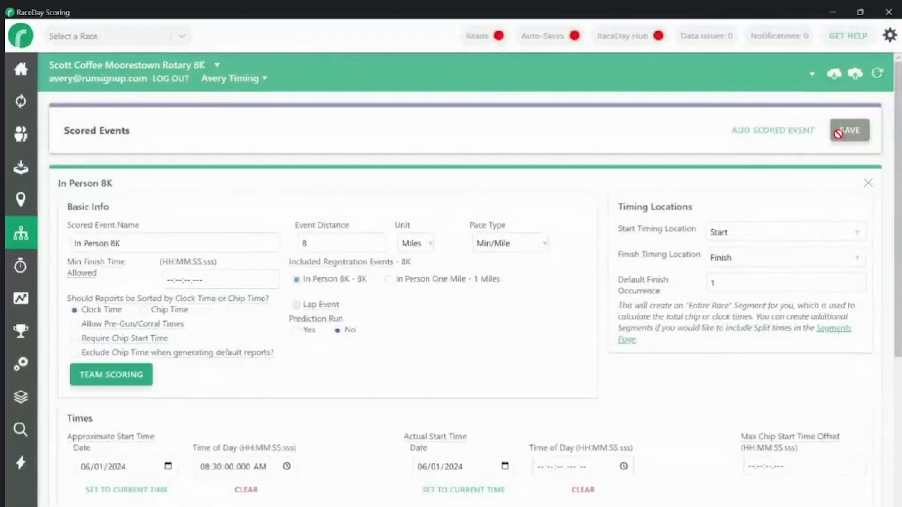
{"action": "left_click", "coordinate": [817, 118]}
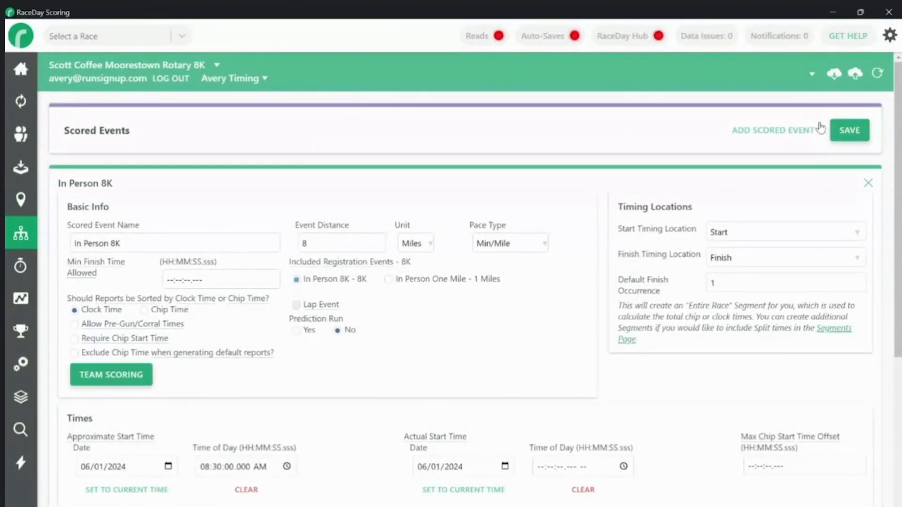
Send a full scoring-setup backup to the cloud under a new fix-note backup name
{"action": "left_click", "coordinate": [855, 74]}
{"action": "left_click", "coordinate": [409, 84]}
{"action": "type", "text": "Fix go"}
{"action": "key", "text": "BackSpace"}
{"action": "key", "text": "BackSpace"}
{"action": "type", "text": "for a"}
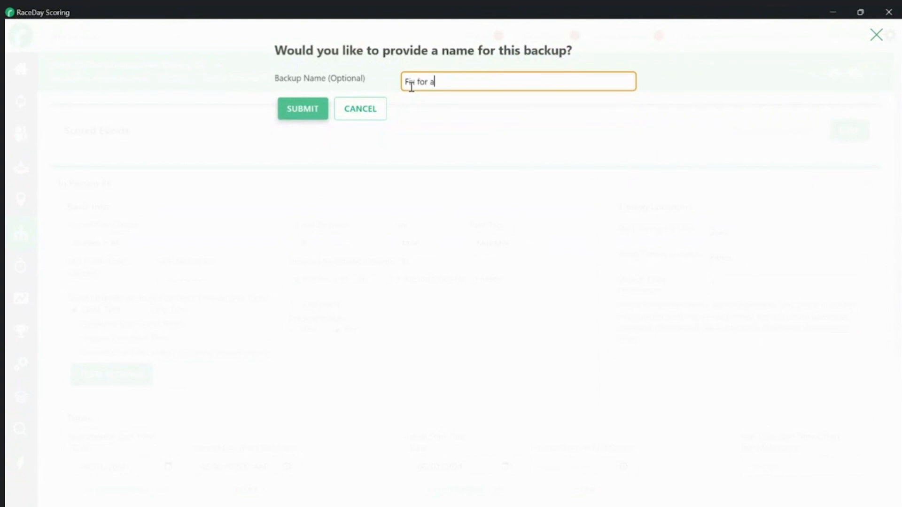
{"action": "key", "text": "BackSpace"}
{"action": "type", "text": "Matt"}
{"action": "left_click", "coordinate": [296, 109]}
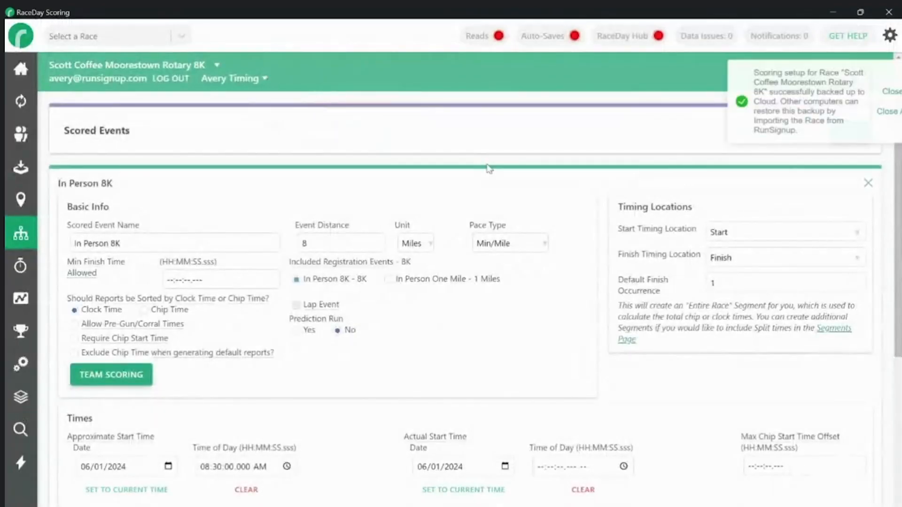
{"action": "left_click", "coordinate": [805, 112]}
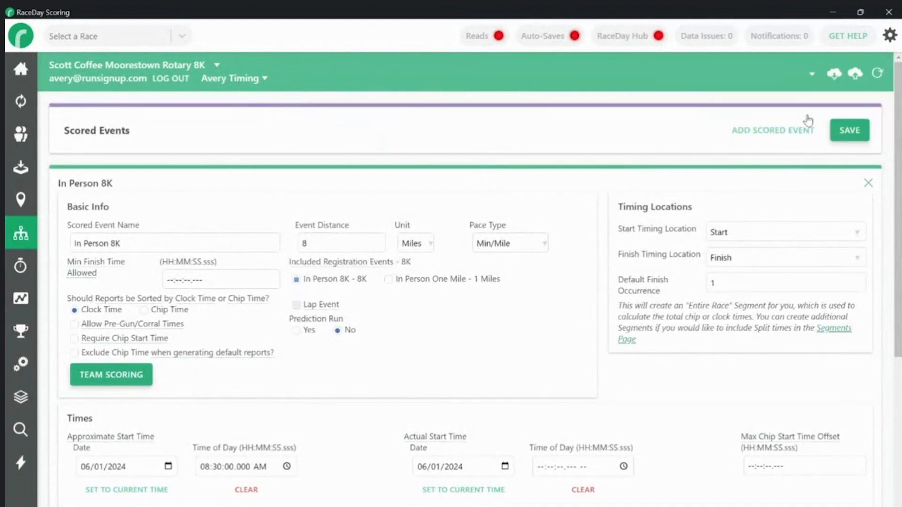
Import the newest cloud backup as setup only, keeping each segment and group type mapped to its same-named item
{"action": "left_click", "coordinate": [837, 78]}
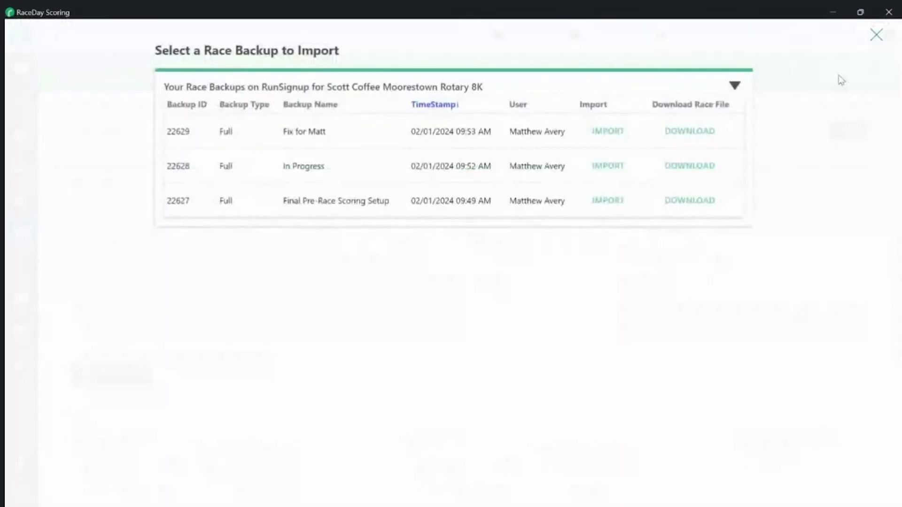
{"action": "left_click_drag", "start_coordinate": [327, 132], "coordinate": [286, 147]}
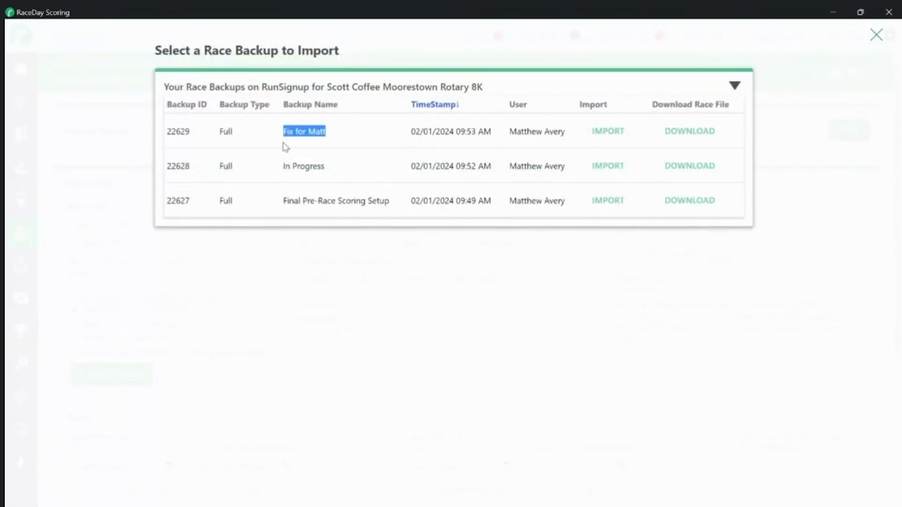
{"action": "left_click", "coordinate": [609, 131]}
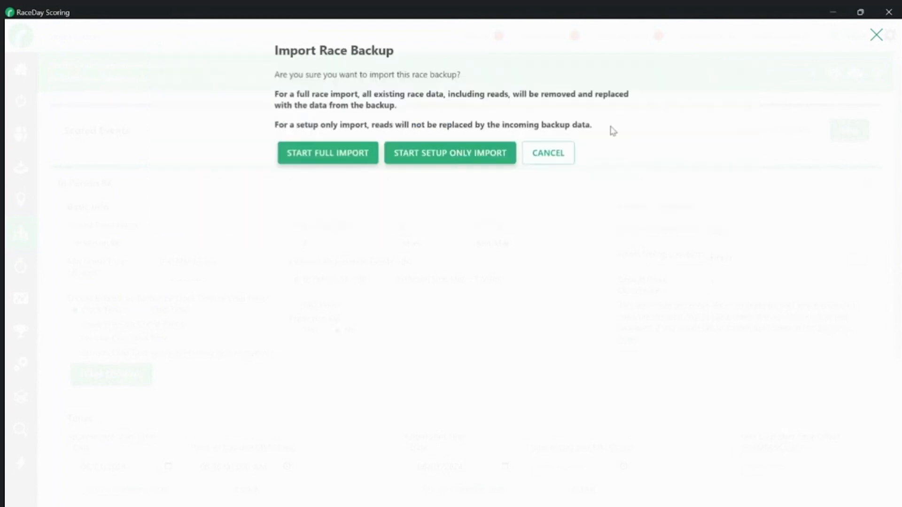
{"action": "left_click", "coordinate": [429, 157]}
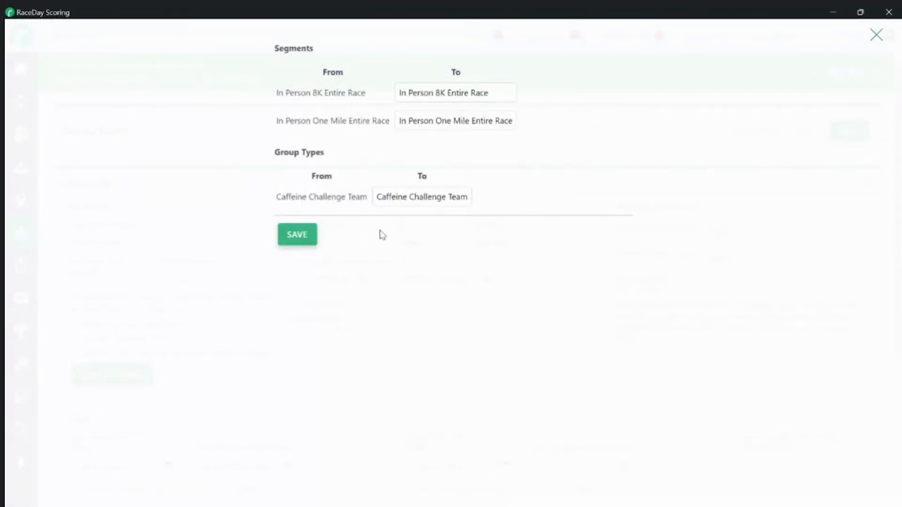
{"action": "left_click", "coordinate": [298, 235]}
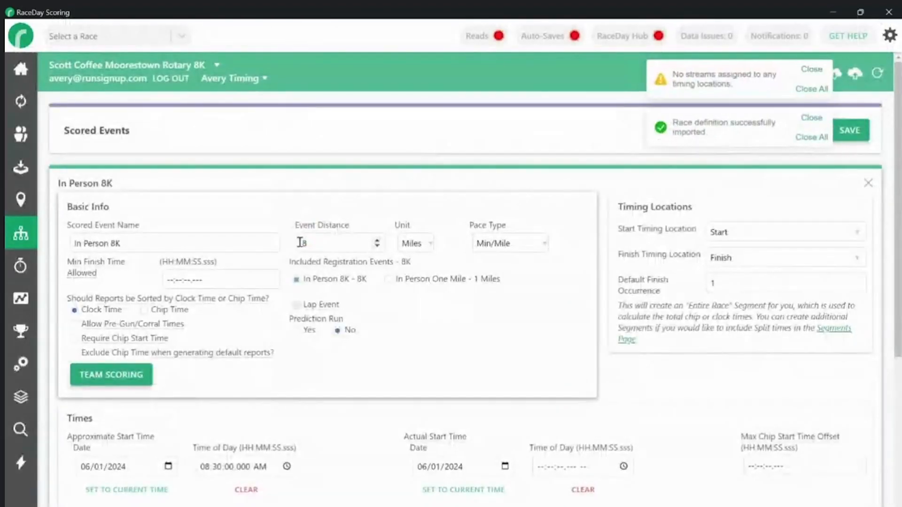
Set the In Person 8K distance unit to KM so it reads 8 KM, and save
{"action": "left_click", "coordinate": [426, 244]}
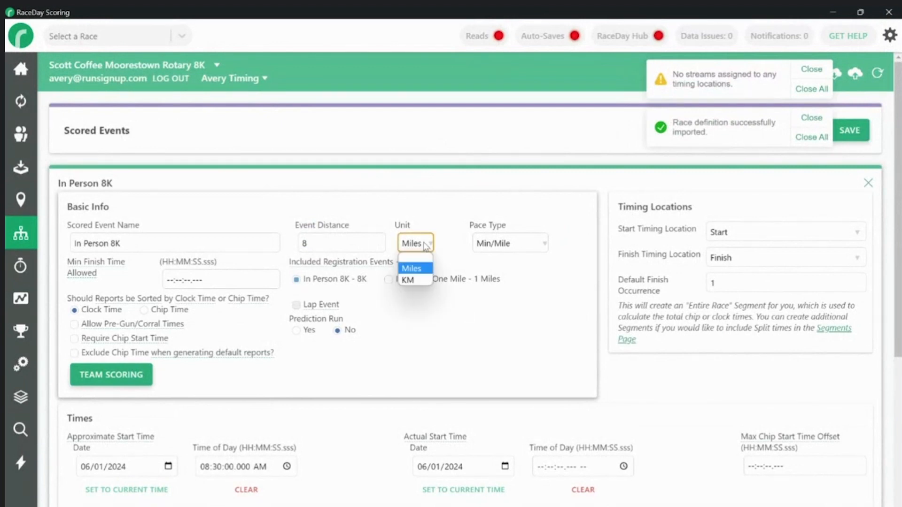
{"action": "left_click", "coordinate": [408, 280]}
{"action": "left_click", "coordinate": [850, 130]}
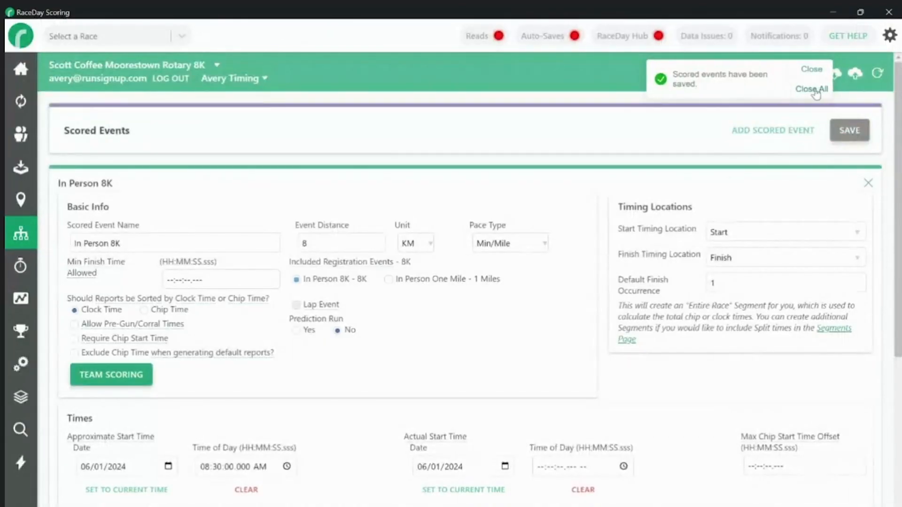
{"action": "left_click", "coordinate": [812, 90]}
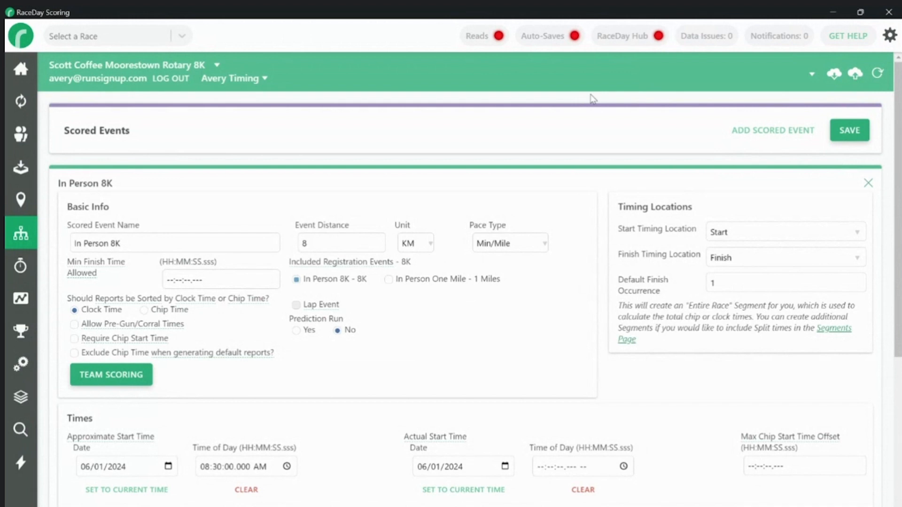
Save scored events again, leave the race with backup prompts disabled for it, and open Manage Races
{"action": "left_click", "coordinate": [850, 130]}
{"action": "left_click", "coordinate": [31, 40]}
{"action": "left_click", "coordinate": [146, 112]}
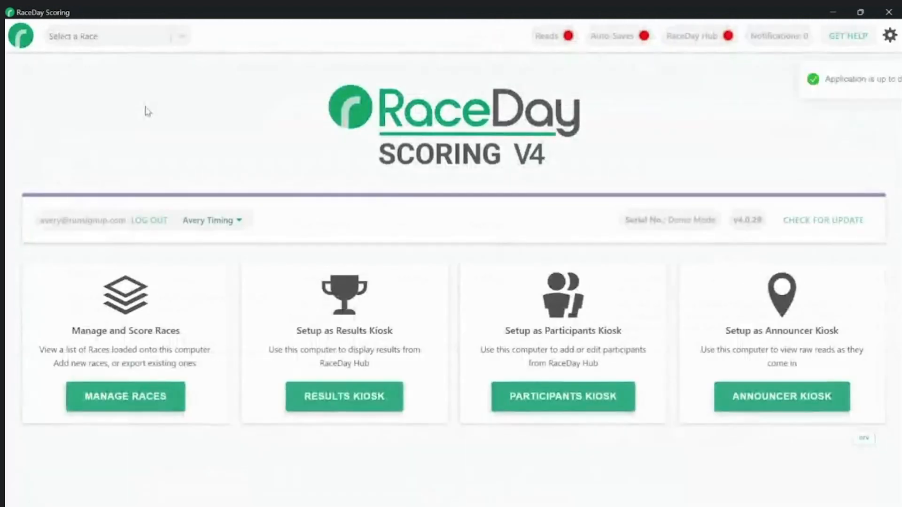
{"action": "left_click", "coordinate": [144, 398]}
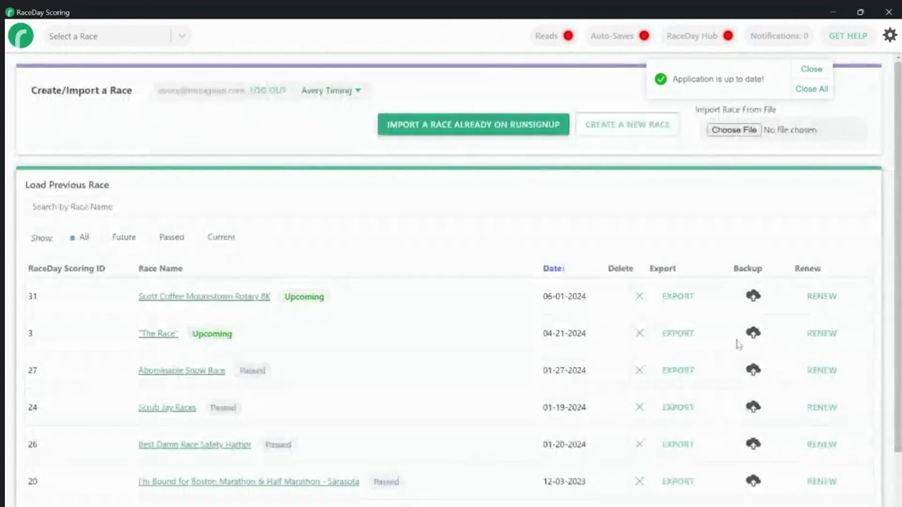